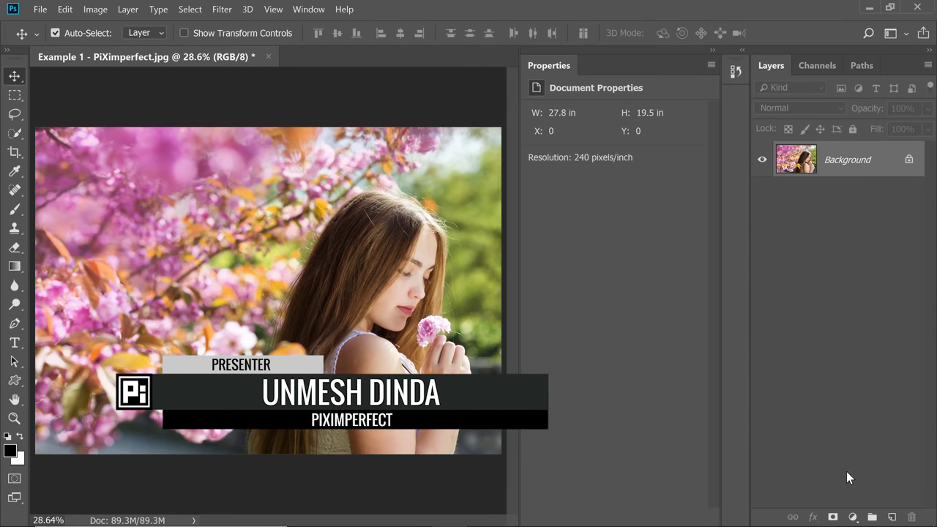
Step: Add a Curves adjustment layer and set the hue of its target shadow color to 234°
click(853, 517)
click(842, 336)
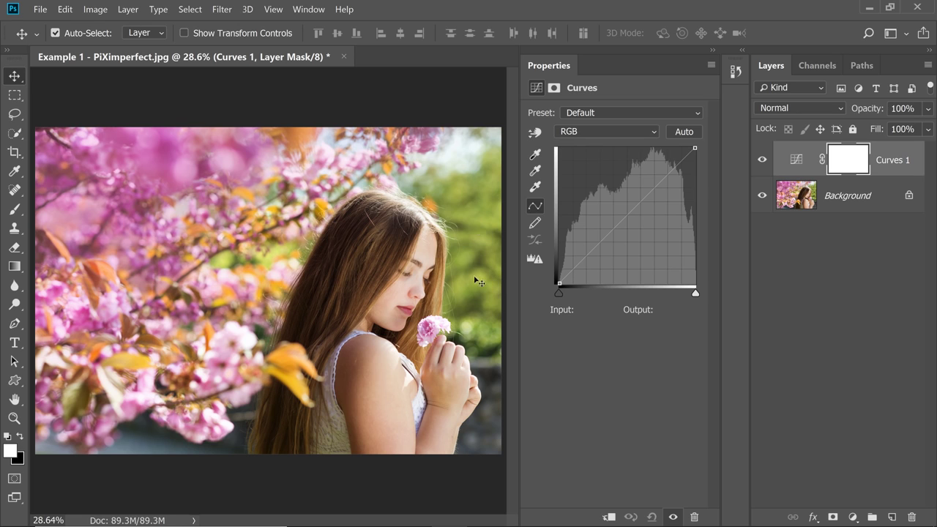
double_click(537, 157)
drag(612, 189, 604, 195)
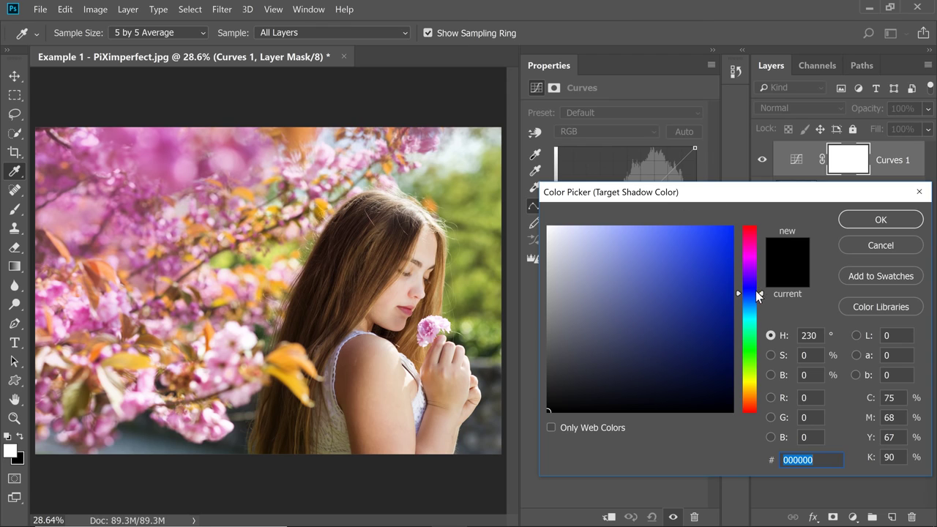
drag(757, 294, 758, 292)
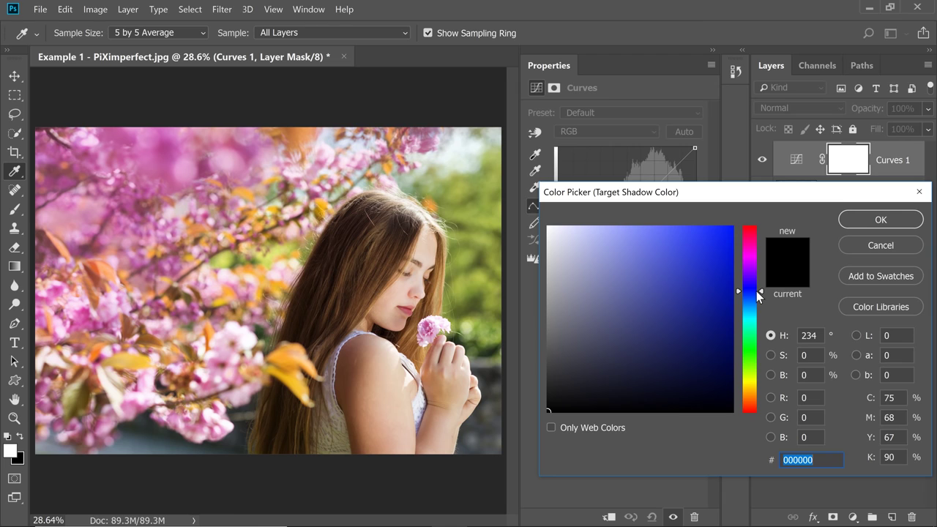
Step: Set the target shadow color to 42% saturation and 22% brightness (#212338), and save it as a default
click(776, 356)
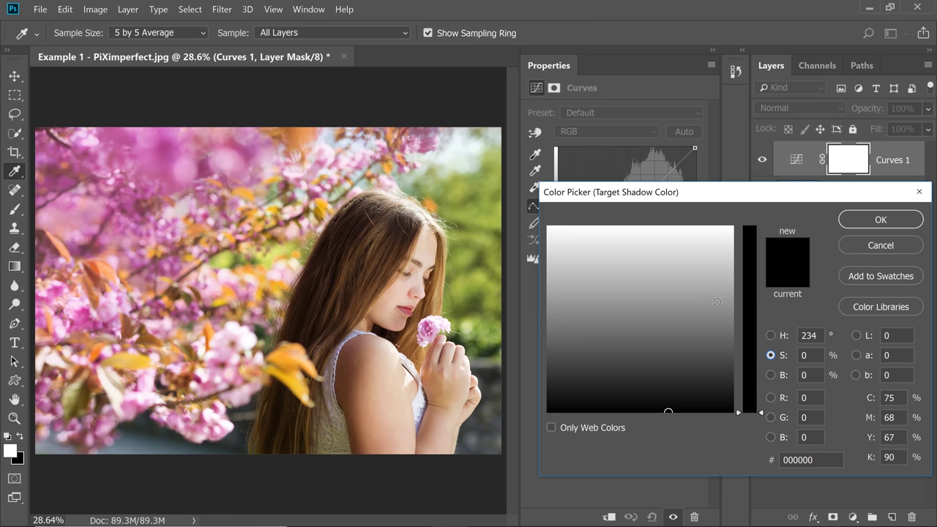
drag(748, 351, 744, 321)
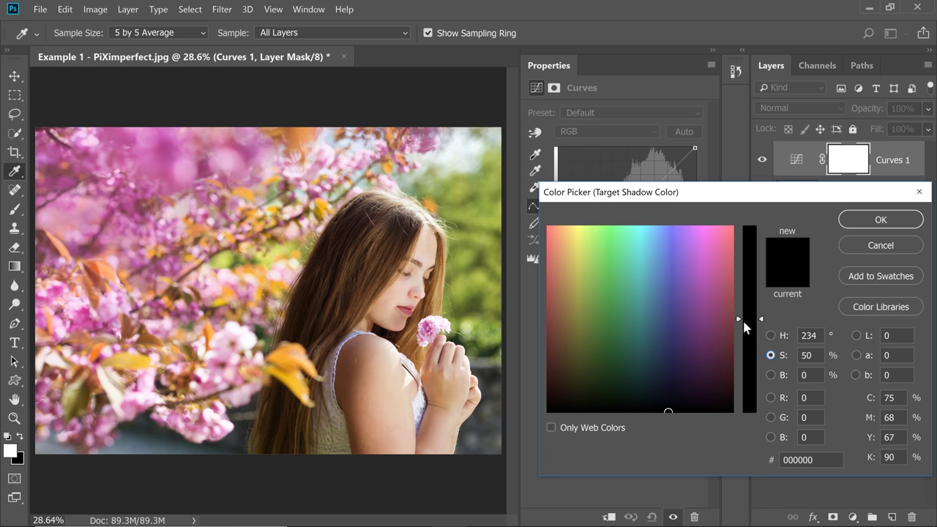
click(770, 375)
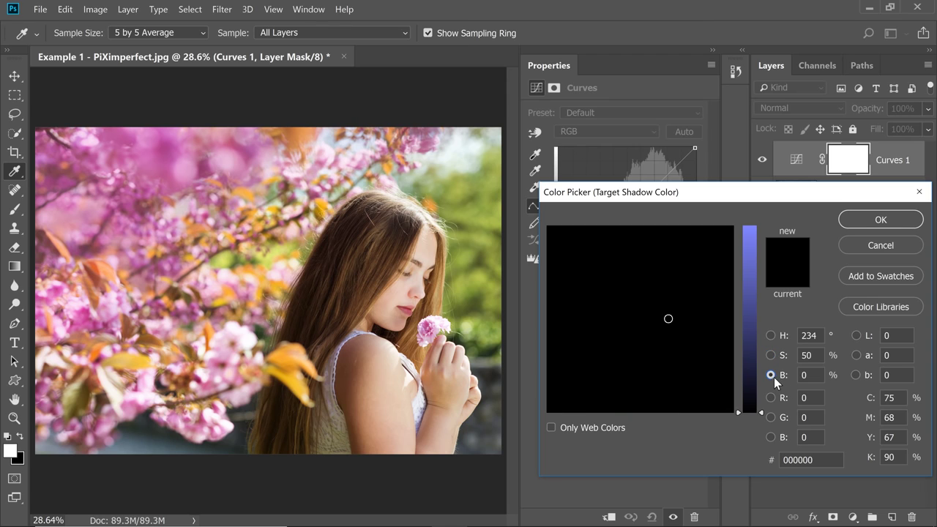
drag(745, 392, 740, 374)
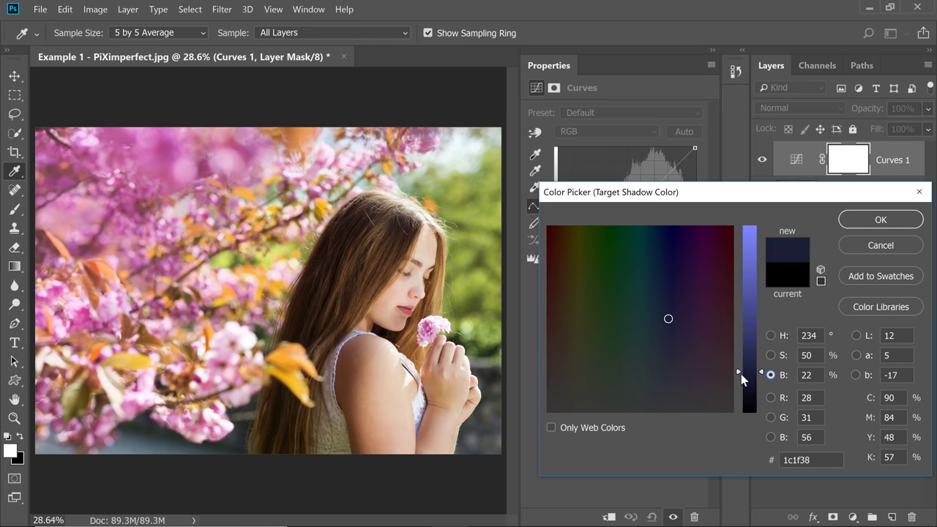
click(774, 355)
drag(759, 325, 761, 338)
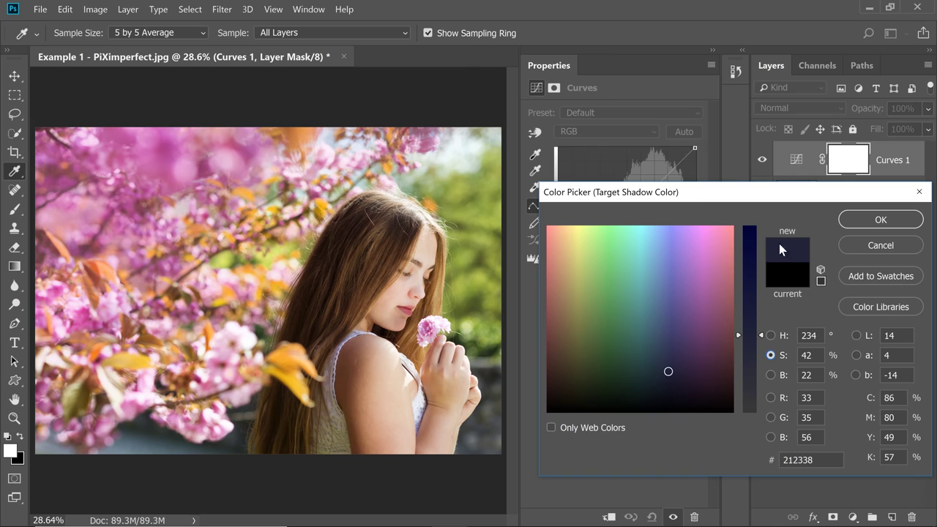
click(879, 220)
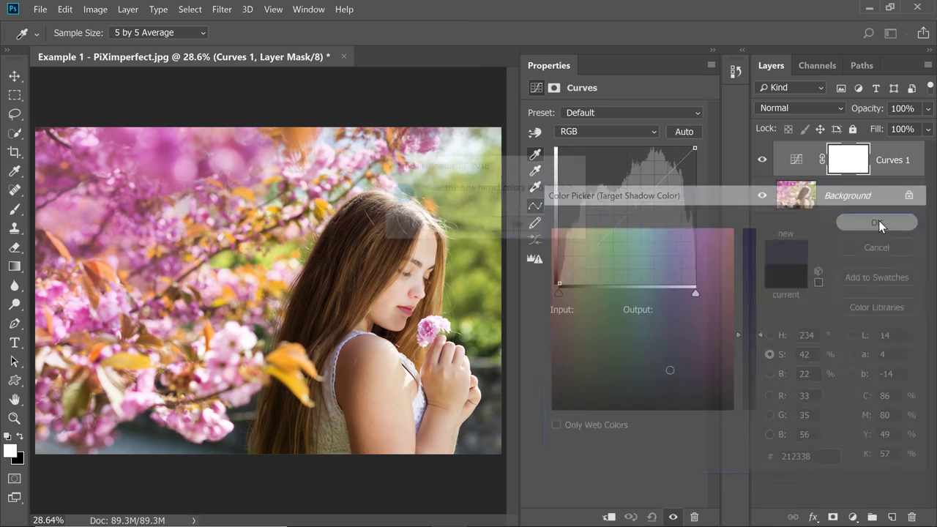
click(463, 227)
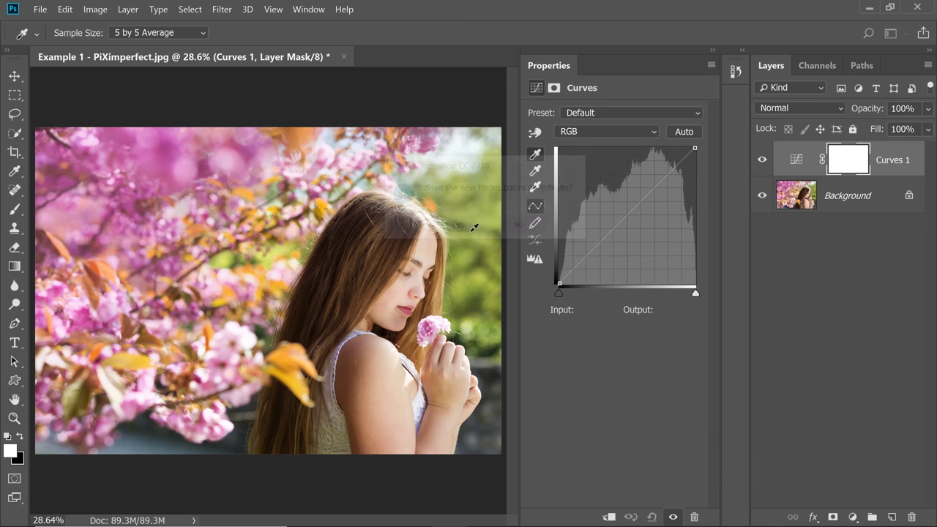
Step: Set the target highlight color to hue 35°, saturation 50%, brightness 100% (#ffca7f), and save it as a default
click(539, 188)
double_click(537, 189)
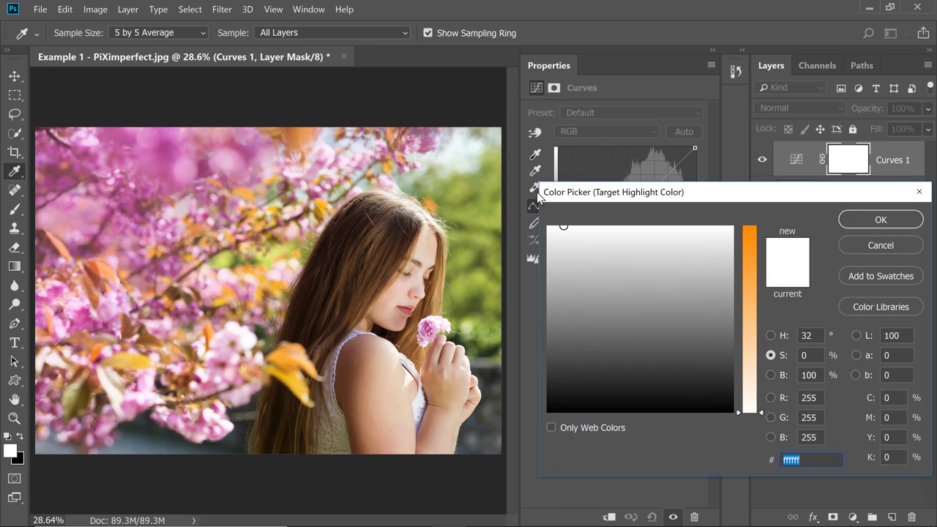
mouse_move(755, 396)
mouse_down()
mouse_move(748, 385)
mouse_move(761, 398)
mouse_up()
click(770, 335)
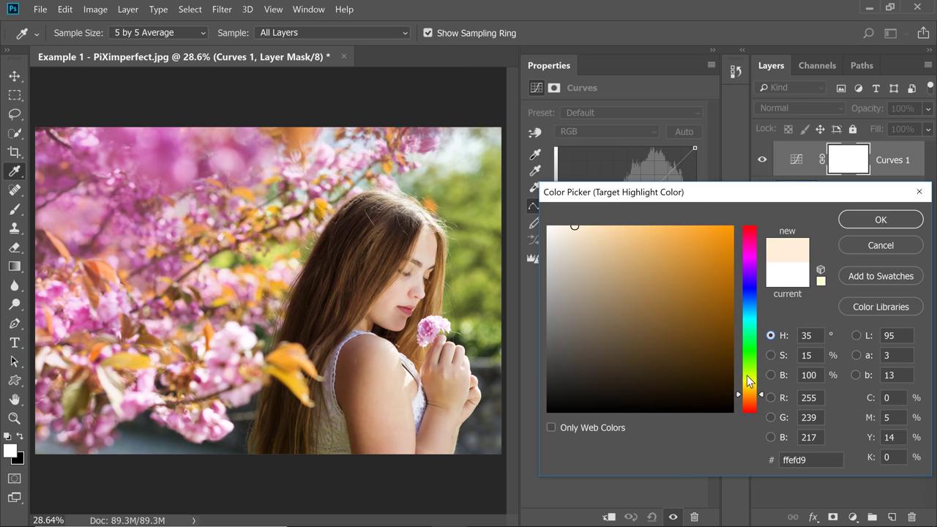
mouse_move(613, 242)
mouse_down()
mouse_move(629, 222)
mouse_move(641, 226)
mouse_up()
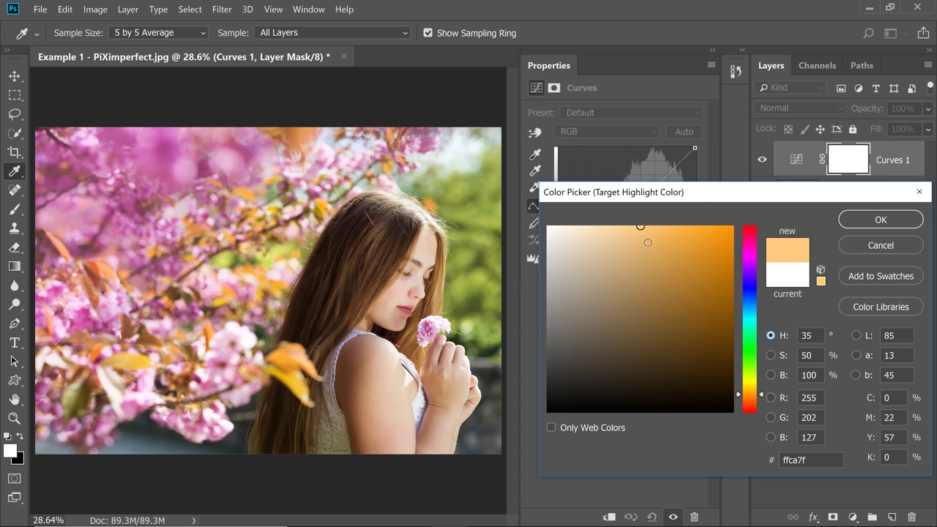
click(871, 219)
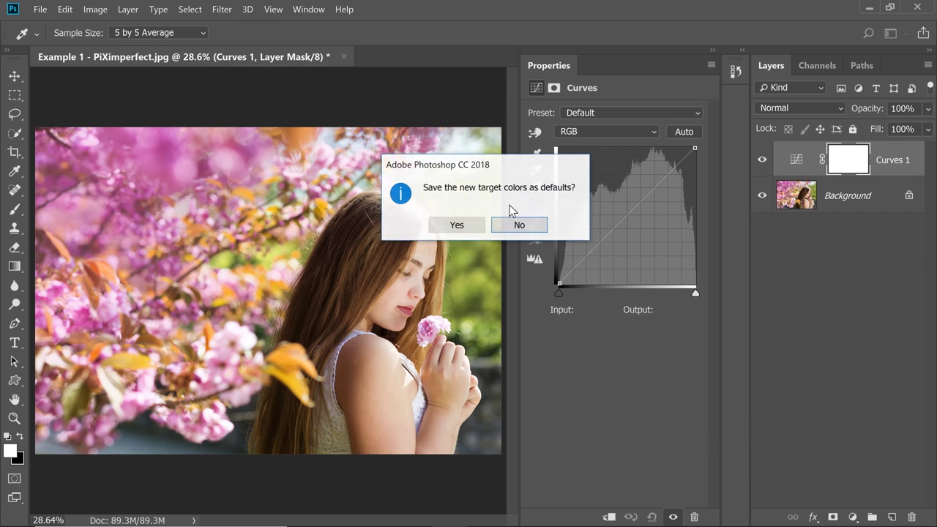
click(479, 228)
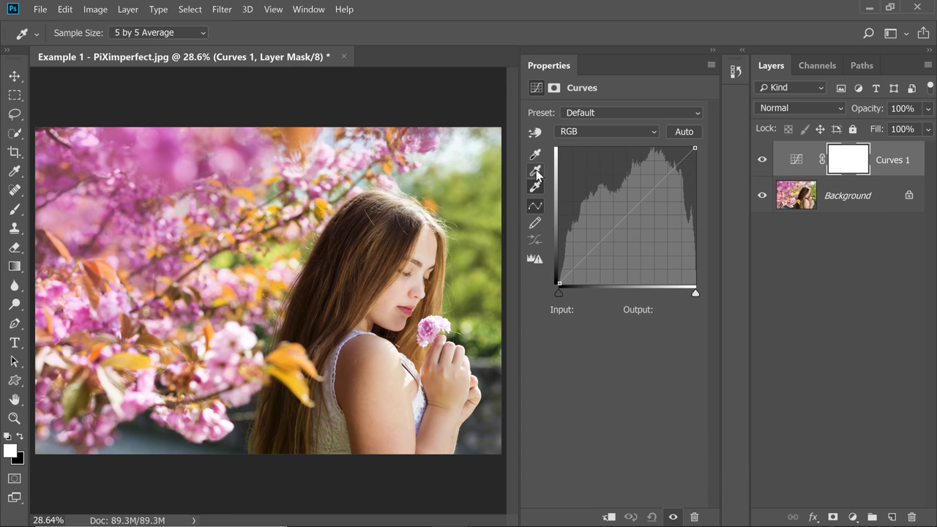
Step: Set the target midtone color to hue 326°, saturation 38%, brightness 52% (#85526f), and save it as a default
double_click(536, 172)
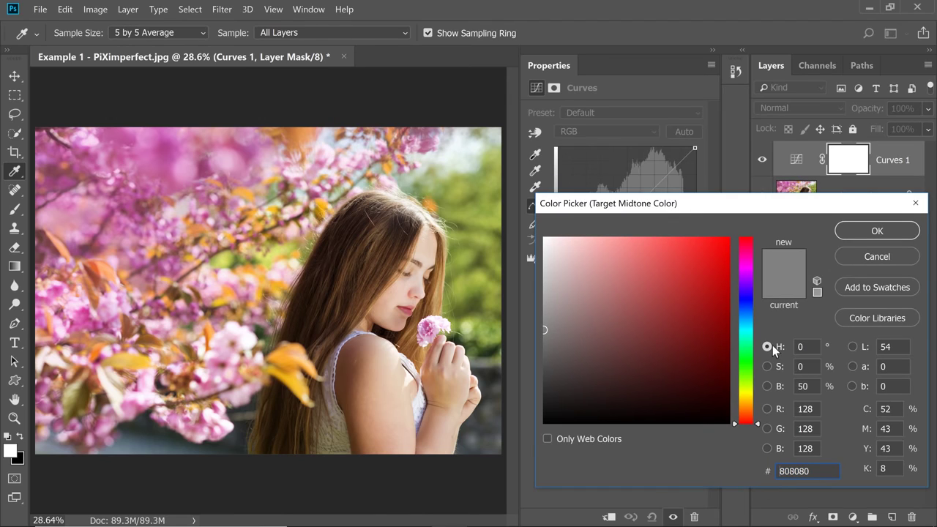
drag(759, 426, 751, 253)
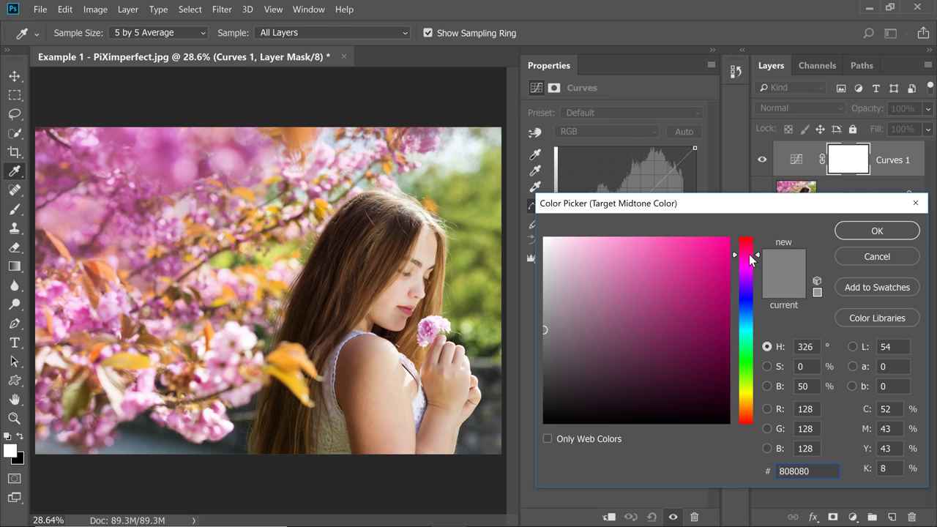
click(766, 366)
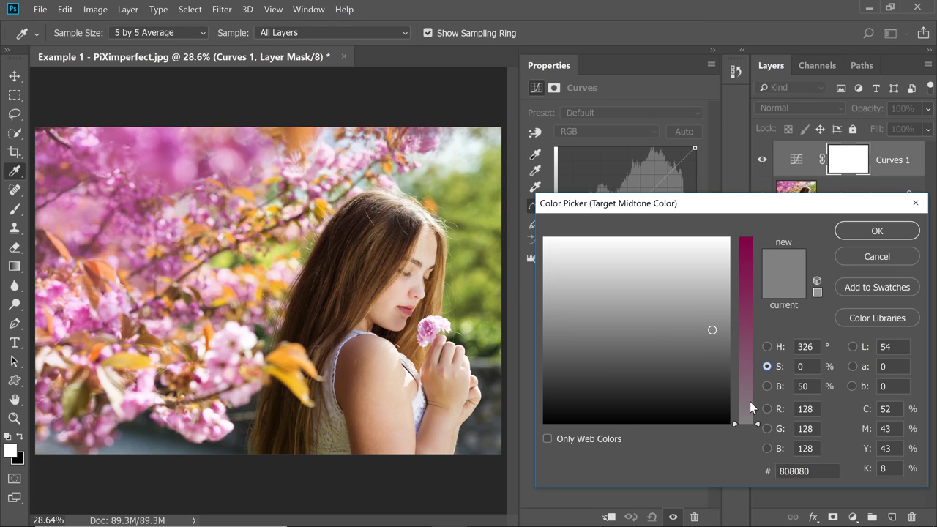
drag(749, 401, 743, 352)
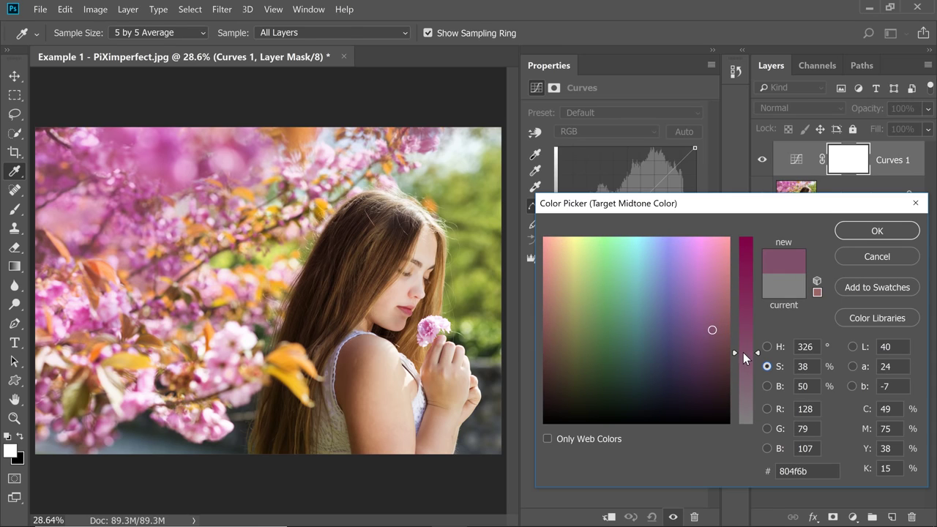
click(767, 387)
drag(747, 329, 747, 320)
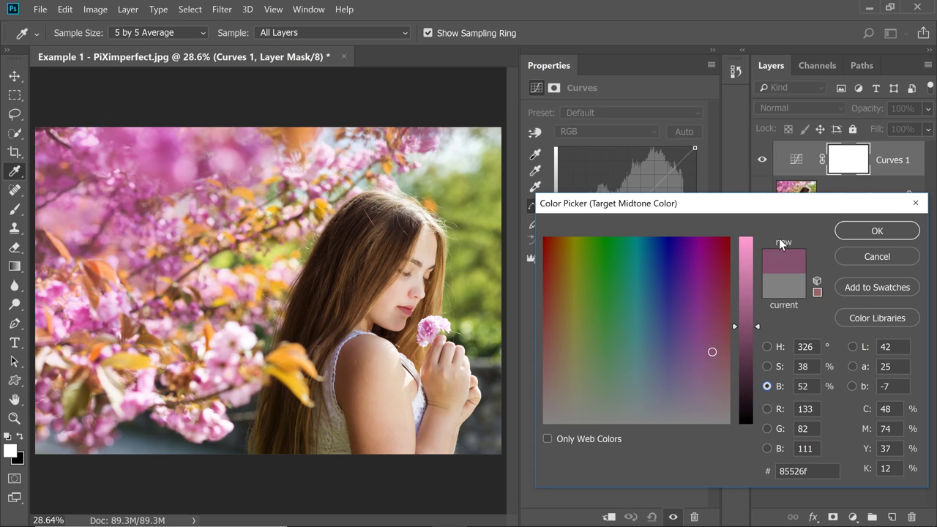
click(877, 230)
click(458, 226)
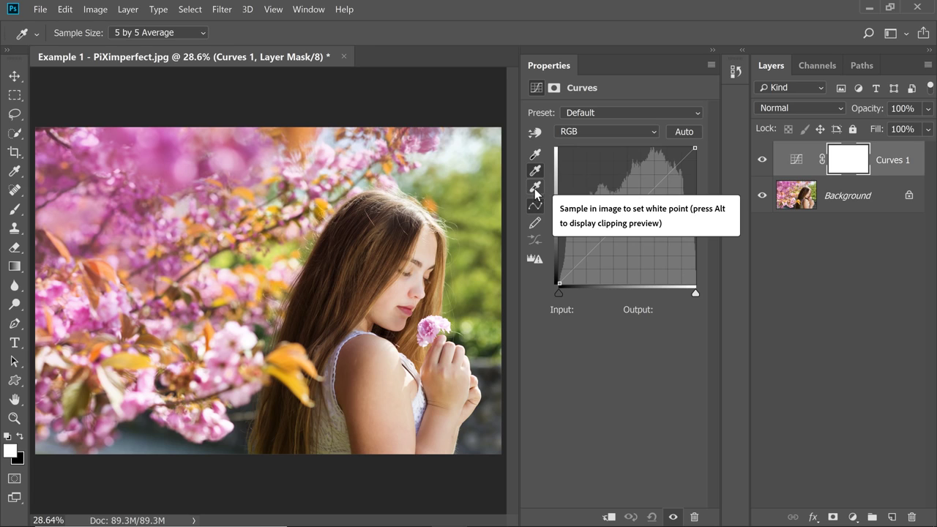
Step: Set the Curves white point by sampling bright areas around the woman, ending beside her shoulder
click(535, 188)
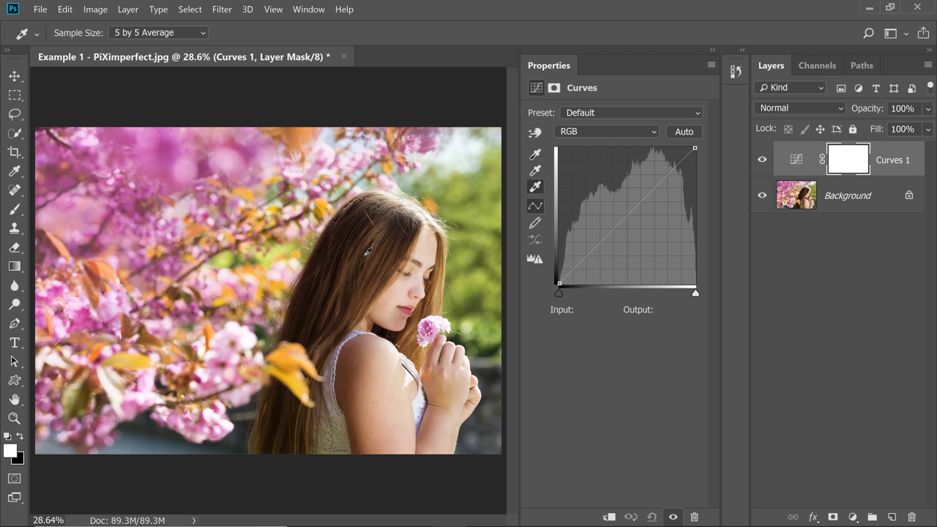
click(392, 358)
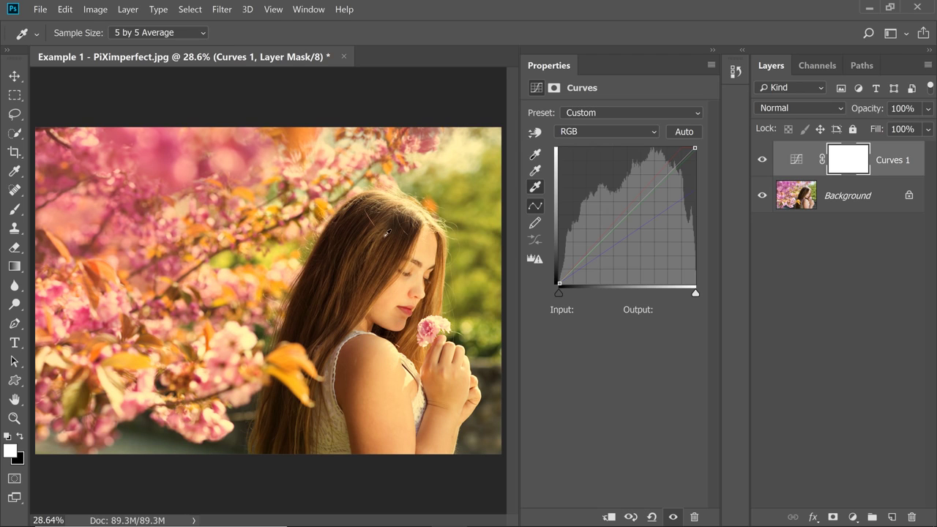
click(430, 214)
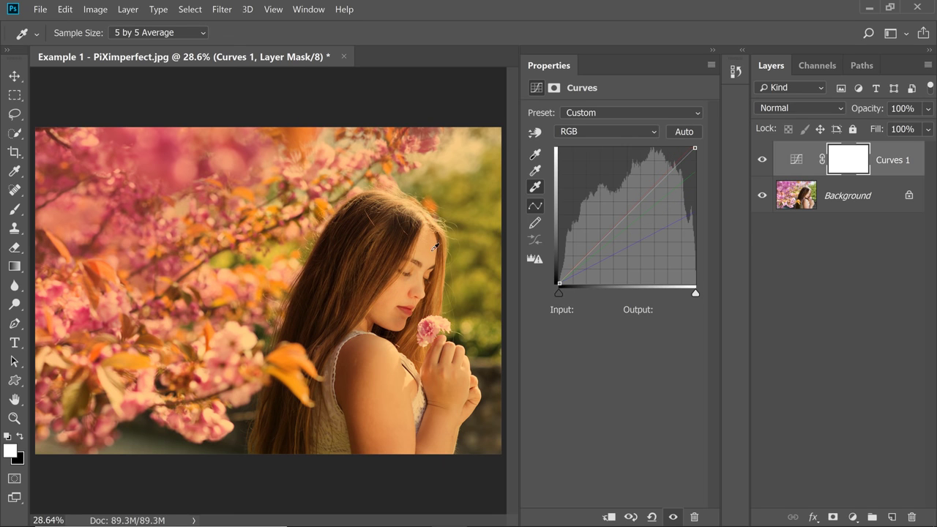
click(392, 361)
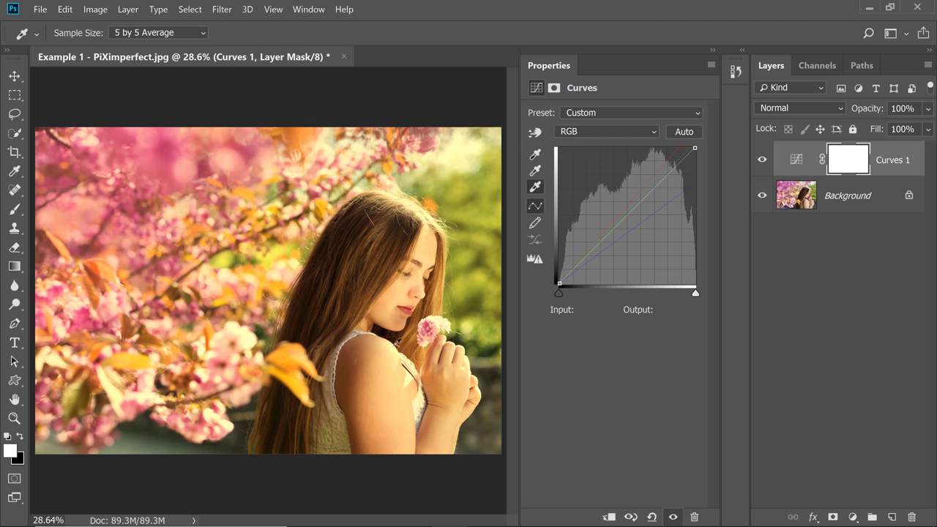
click(390, 361)
Step: Set the Curves black point by sampling the dark hair below the woman's chin, keeping the 5 by 5 Average sample size
click(535, 156)
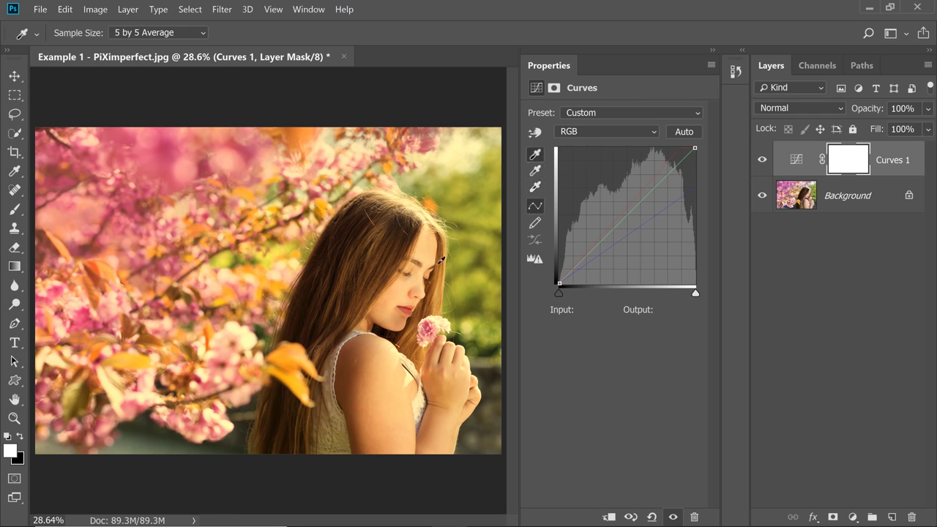
click(385, 331)
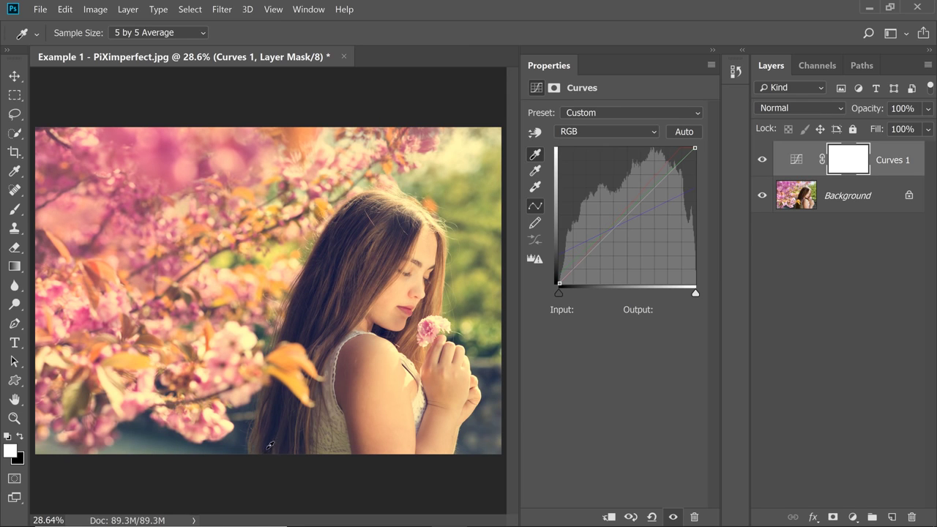
click(157, 37)
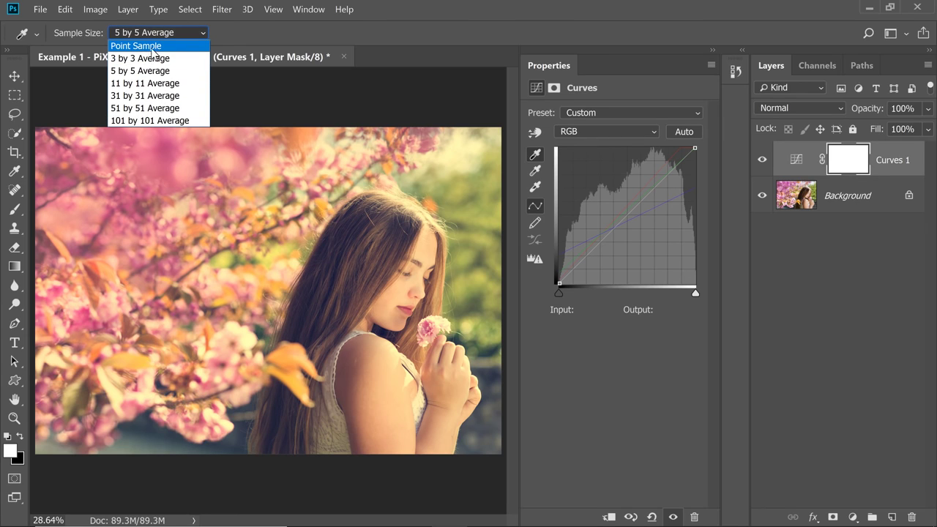
click(183, 71)
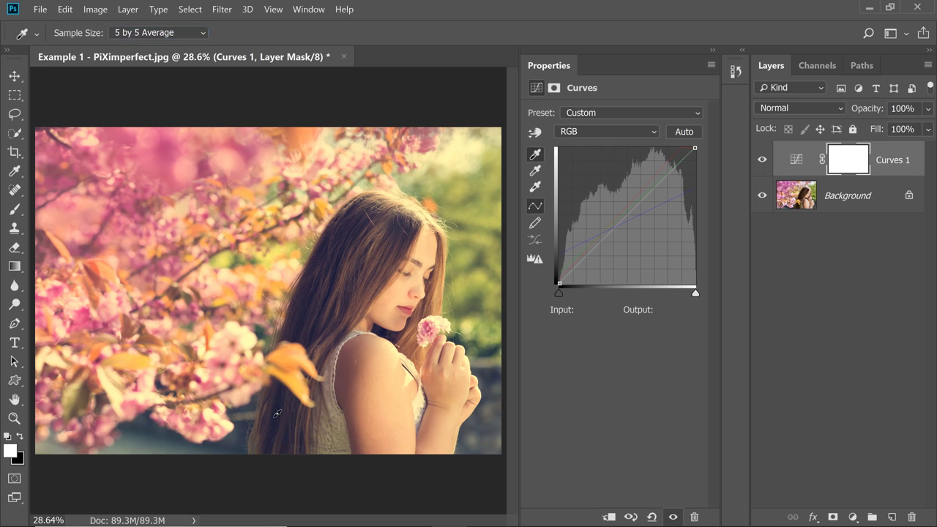
Step: Set the Curves gray point by sampling the woman's upper arm, and hide and reshow the Curves layer to compare
click(536, 173)
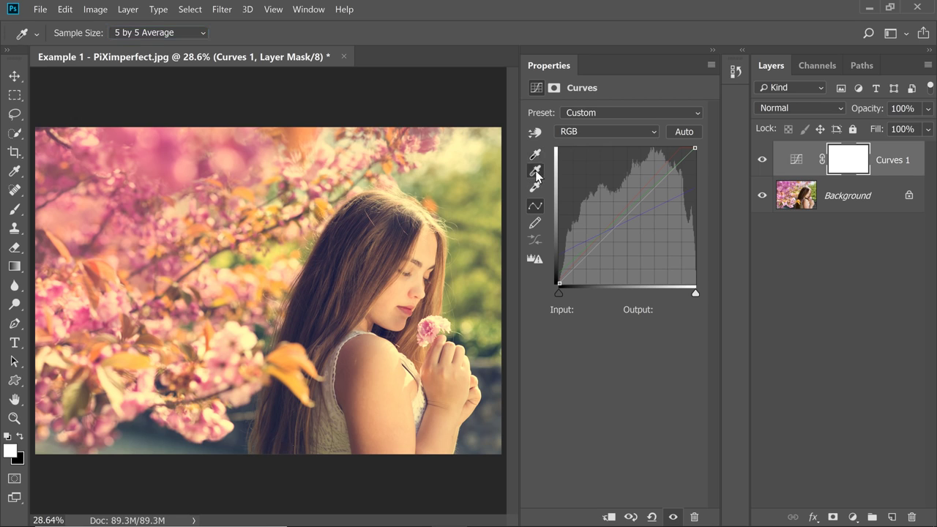
click(360, 374)
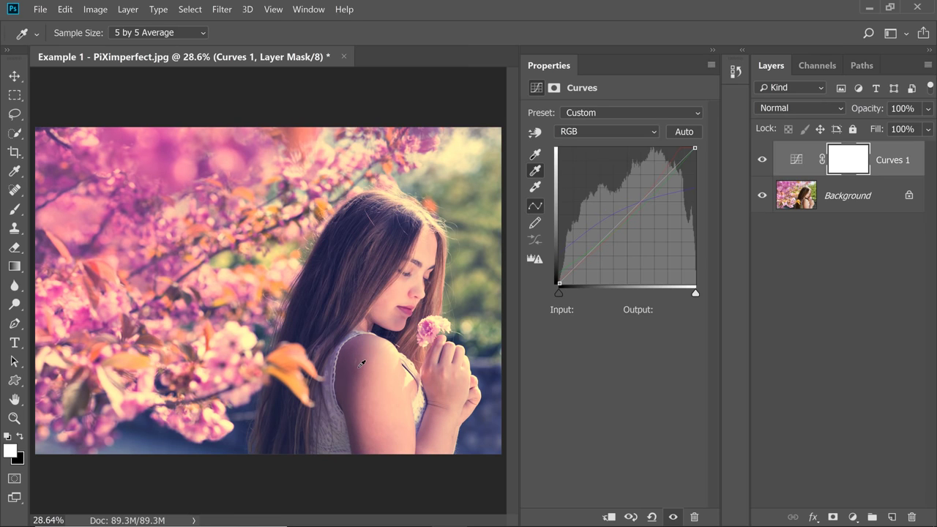
click(762, 161)
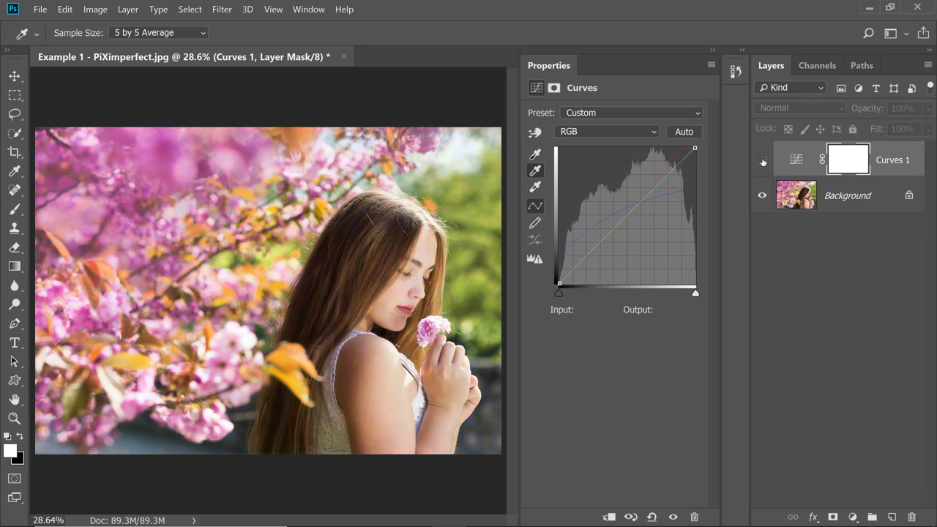
click(763, 161)
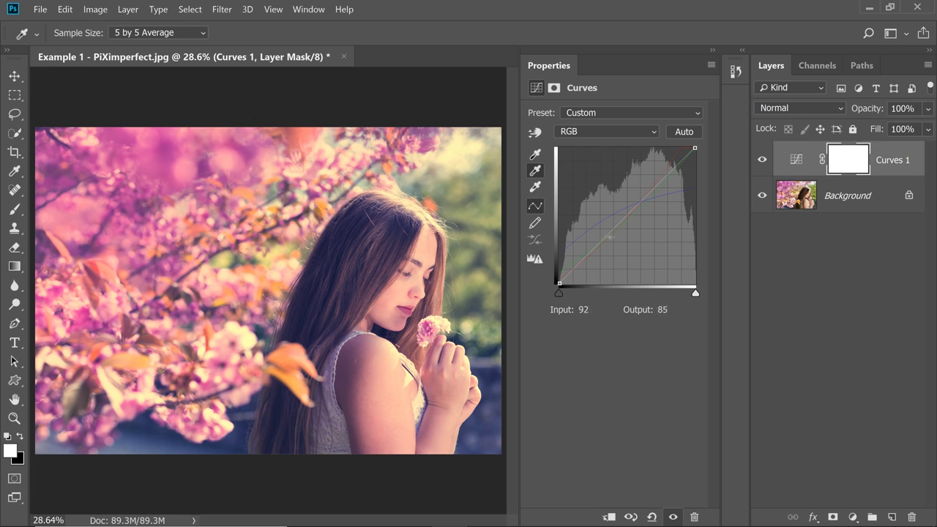
Step: Set the target shadow color to black (#000000) and save the new target colors as defaults
double_click(537, 160)
text(000000)
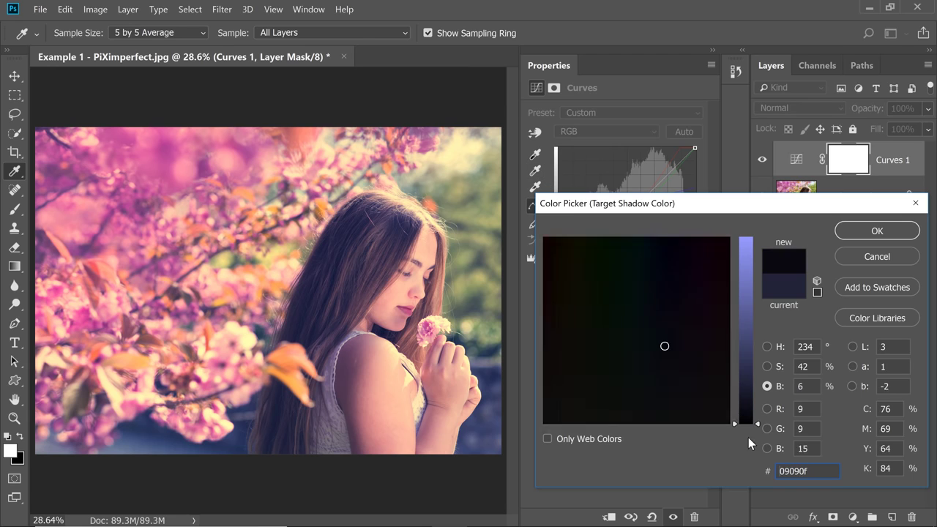
click(870, 231)
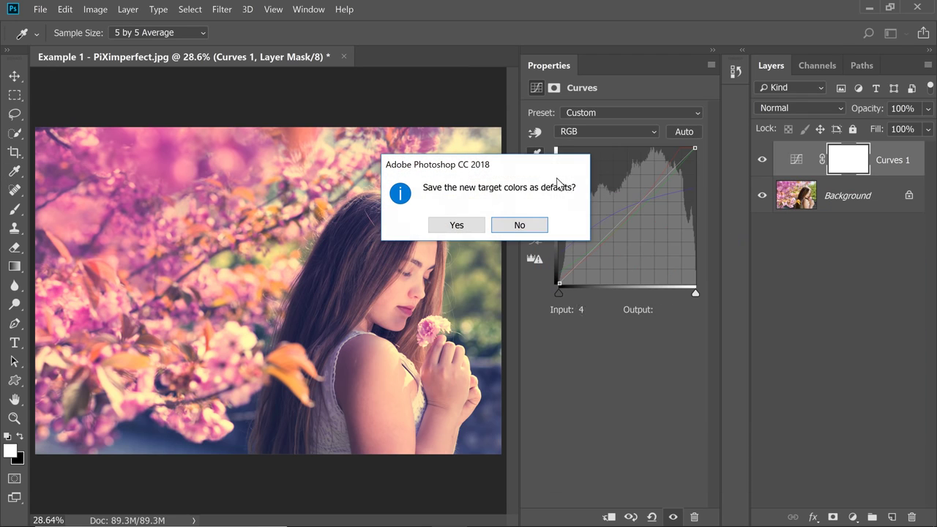
click(463, 227)
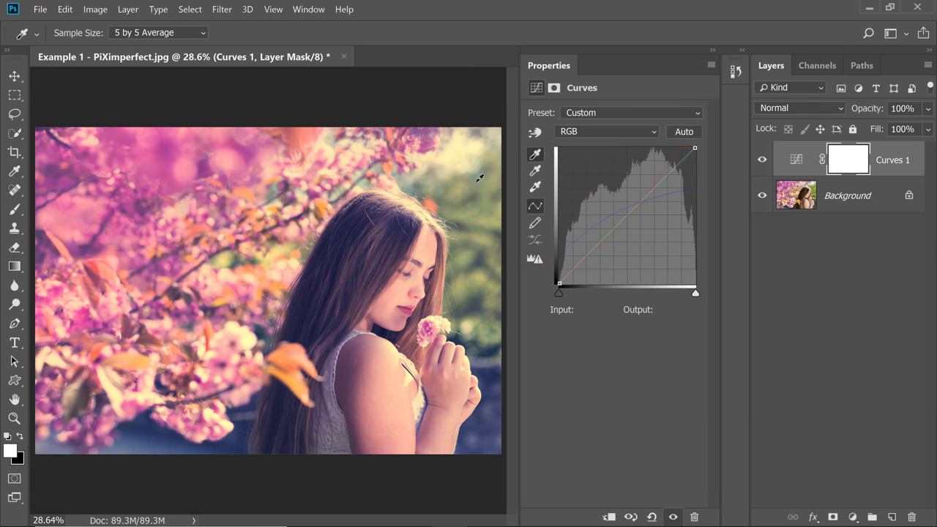